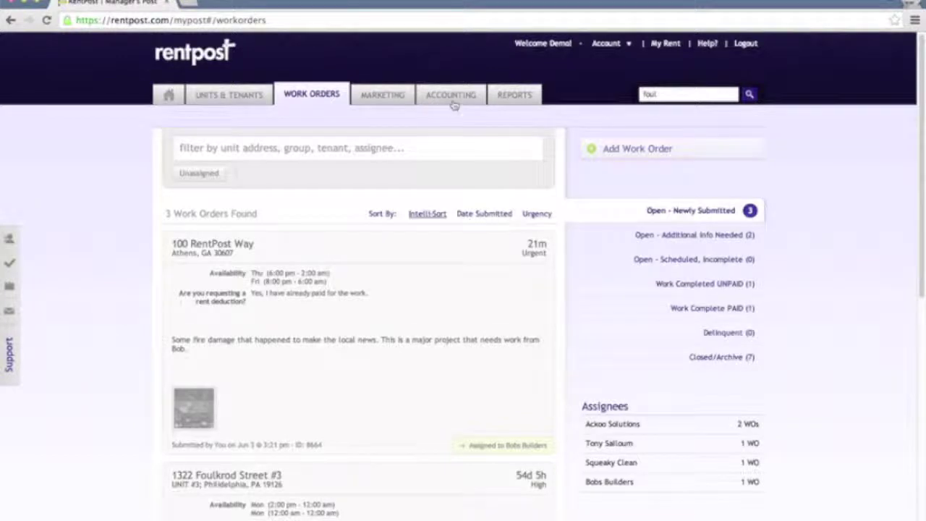
# - Open the Accounting receivables list showing 9 receivables due by June 17th, totalling $9,655.00
pyautogui.click(452, 98)
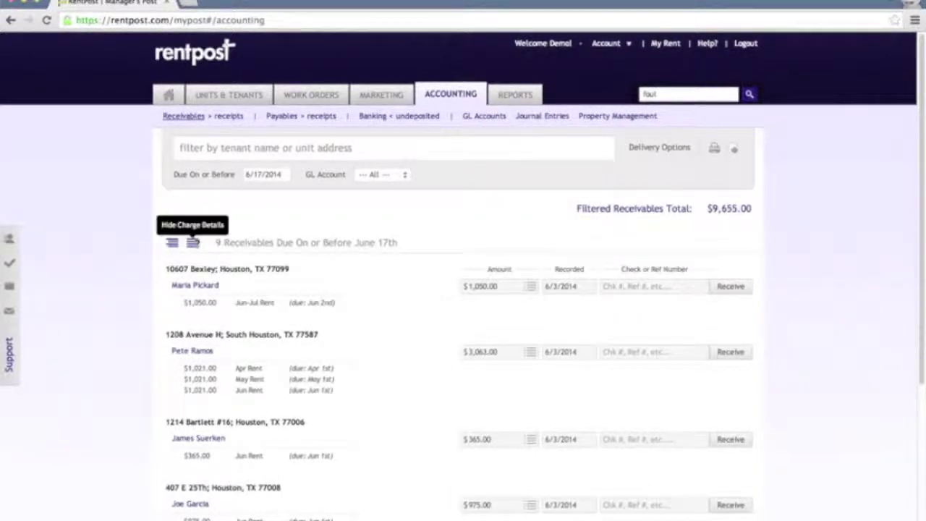
# - Hide the charge details and select the first tenant's $1,050.00 Jun-Jul Rent receivable for receiving
pyautogui.click(193, 242)
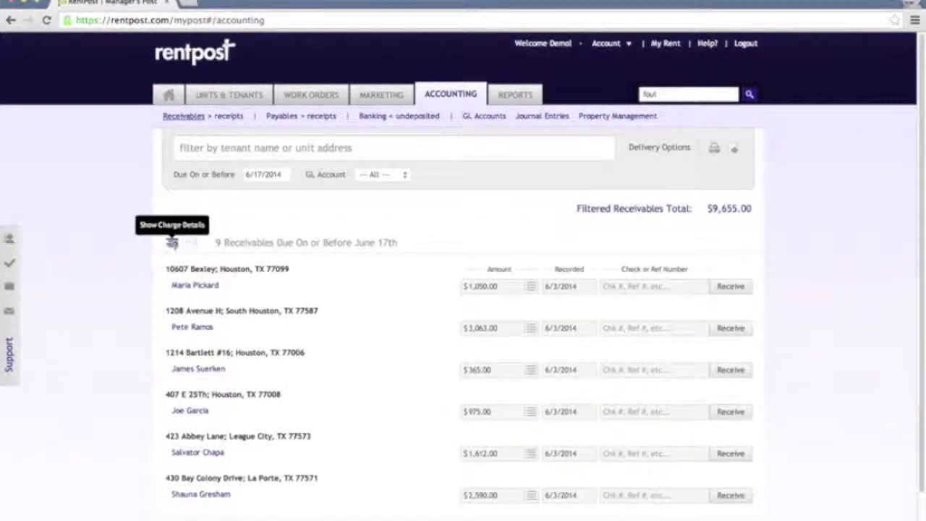
pyautogui.scroll(-1, 409, 254)
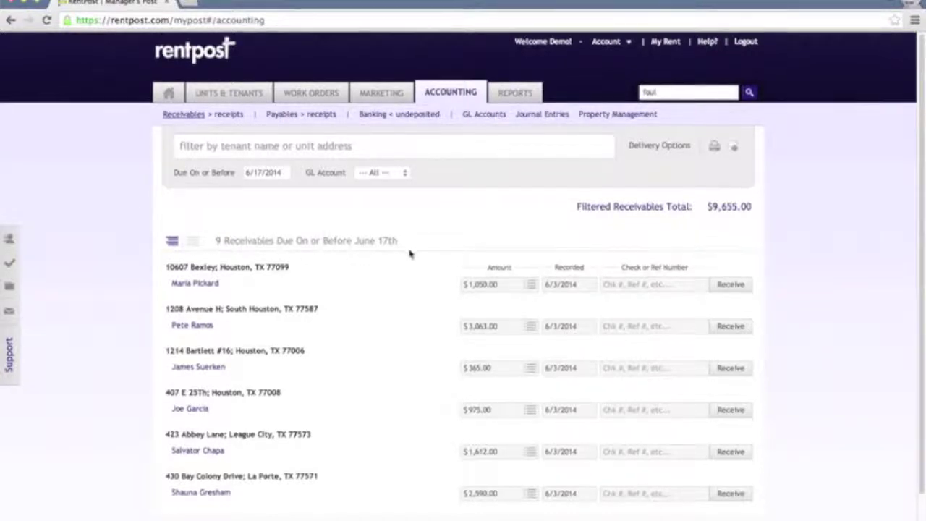
pyautogui.scroll(-3, 409, 253)
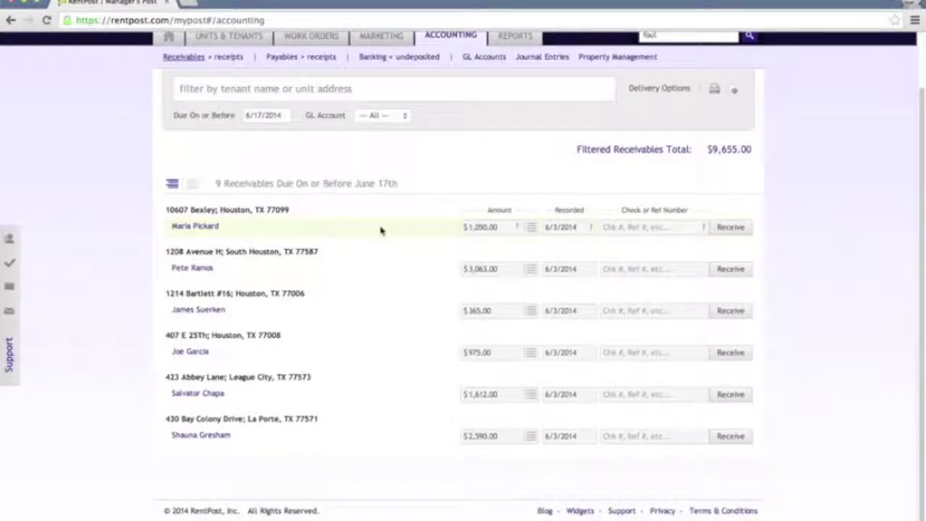
pyautogui.click(389, 252)
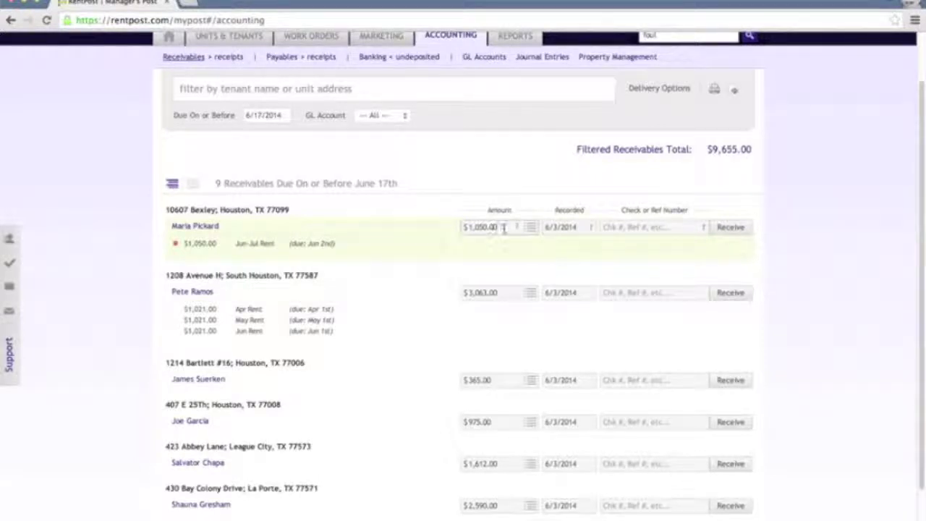
# - Receive the first tenant's $1,050.00 payment and start a $2,000.00 partial payment for the second tenant
pyautogui.click(740, 232)
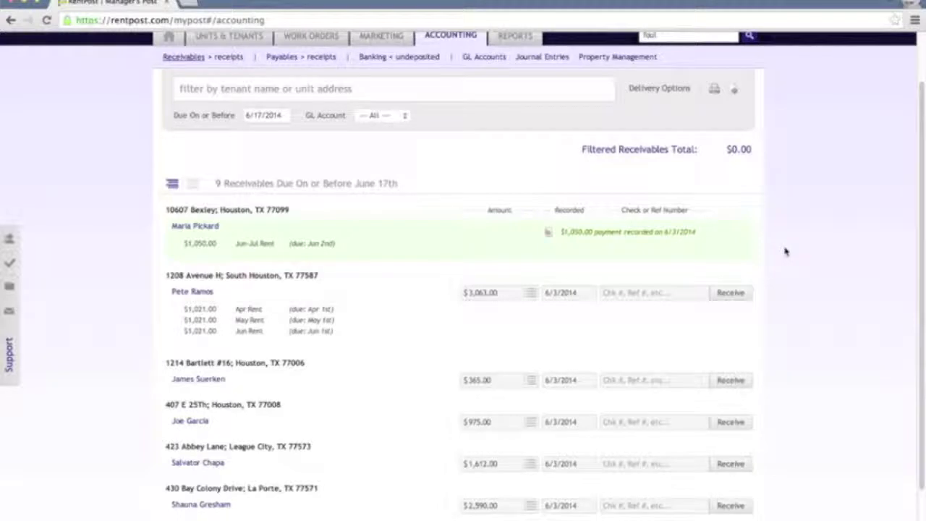
pyautogui.scroll(-2, 788, 251)
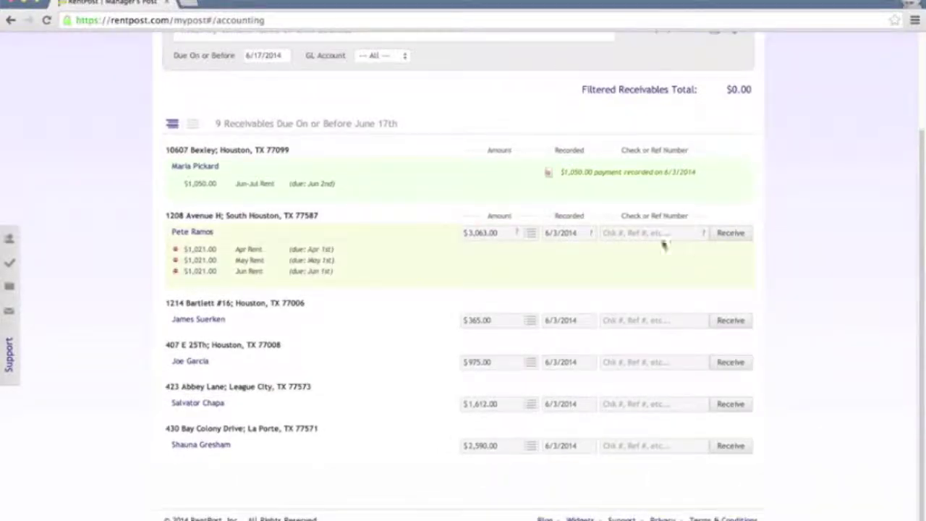
pyautogui.click(490, 233)
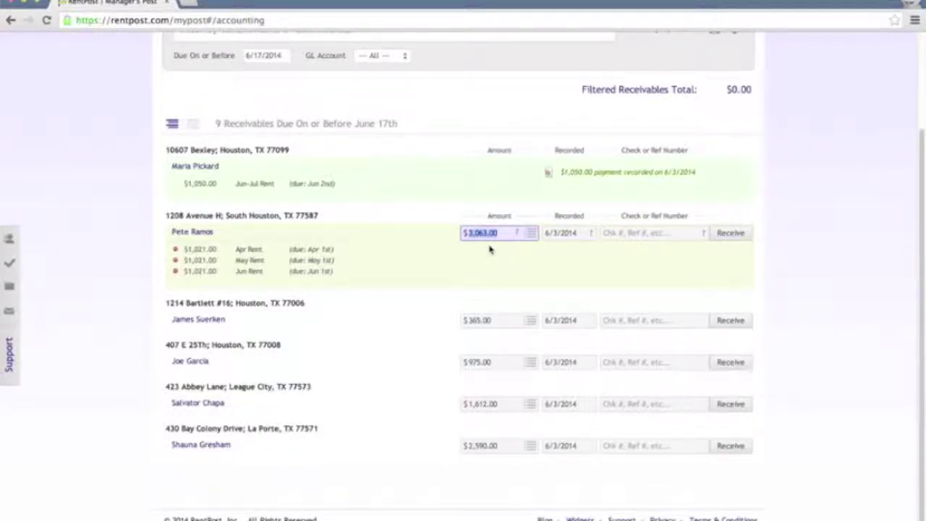
pyautogui.write('2000.')
pyautogui.click(731, 233)
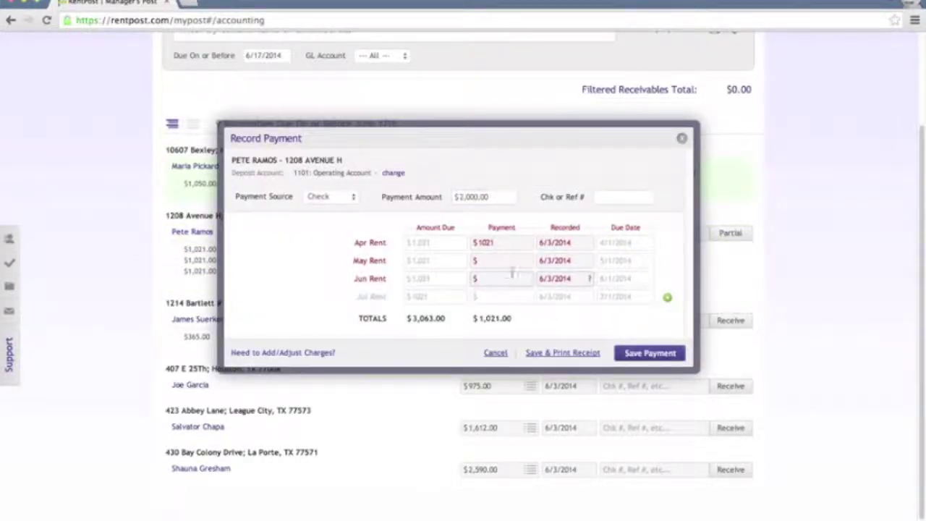
# - Close the payment form unsaved and cancel removing the second tenant's May Rent charge
pyautogui.click(372, 78)
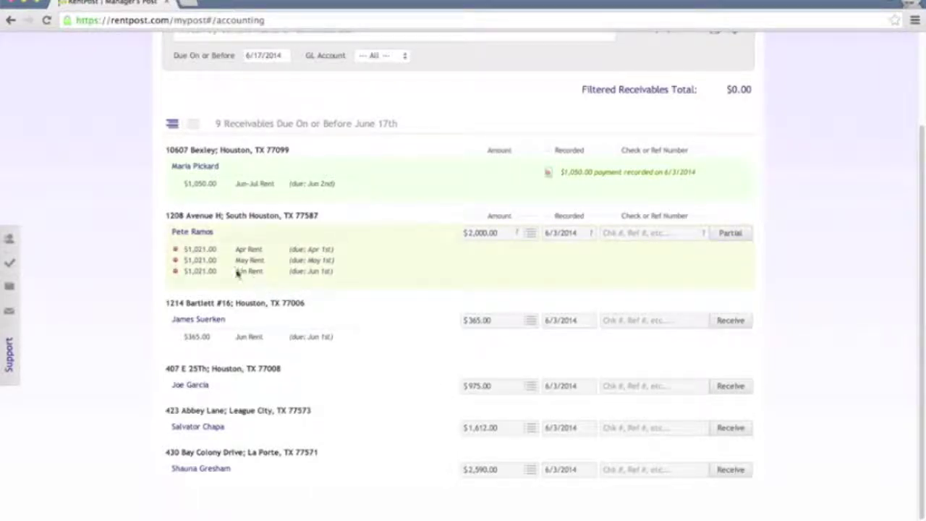
pyautogui.click(175, 260)
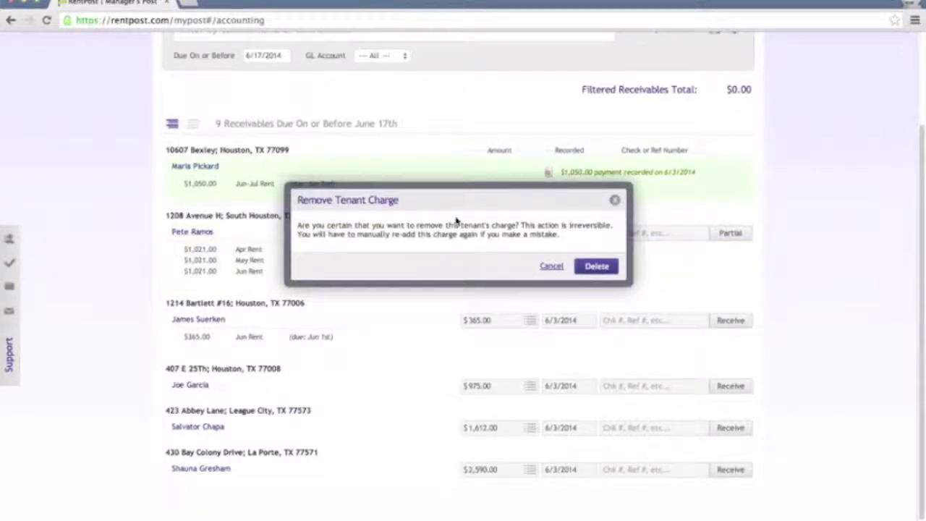
pyautogui.press('Escape')
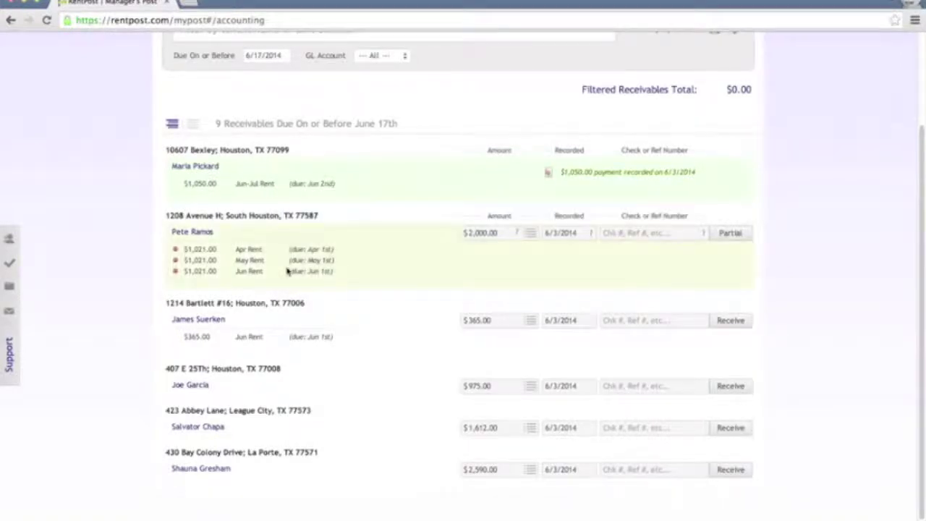
pyautogui.click(197, 234)
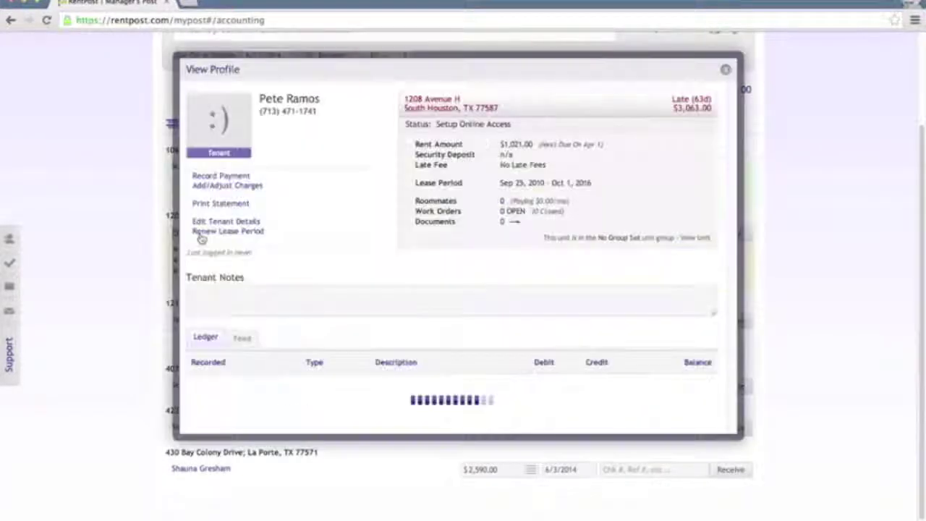
pyautogui.scroll(-3, 525, 235)
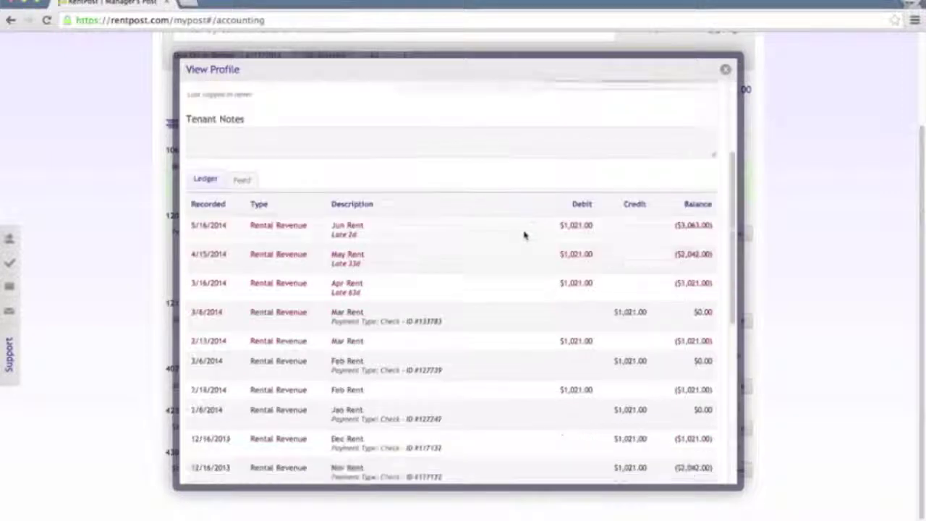
pyautogui.scroll(-1, 524, 235)
pyautogui.scroll(5, 492, 308)
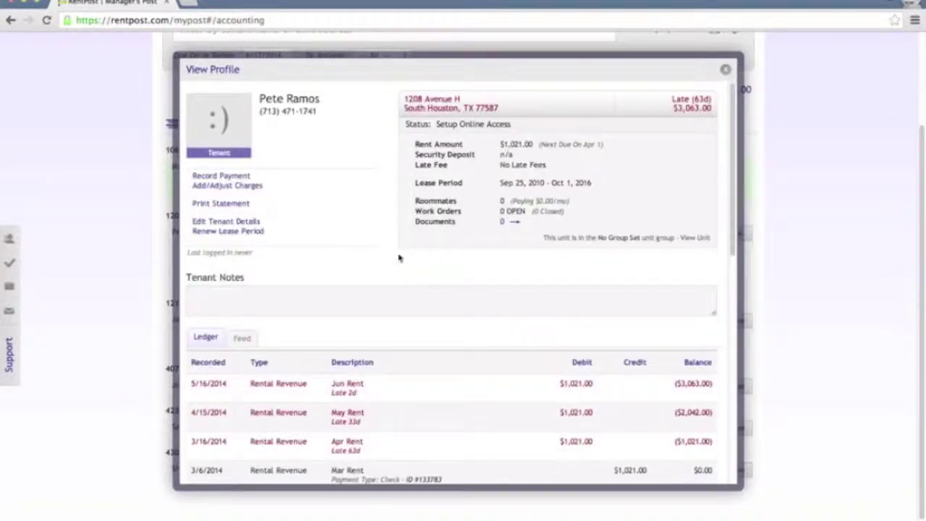
pyautogui.press('Escape')
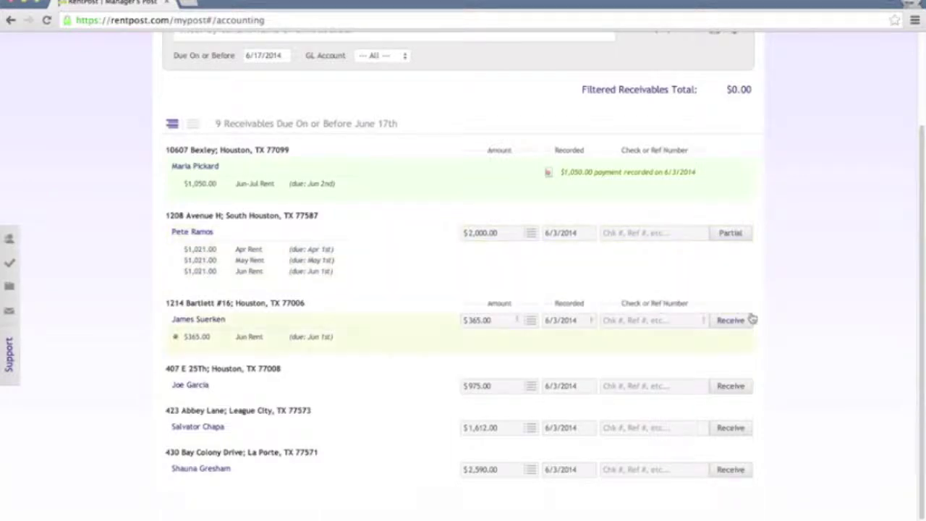
pyautogui.scroll(3, 796, 272)
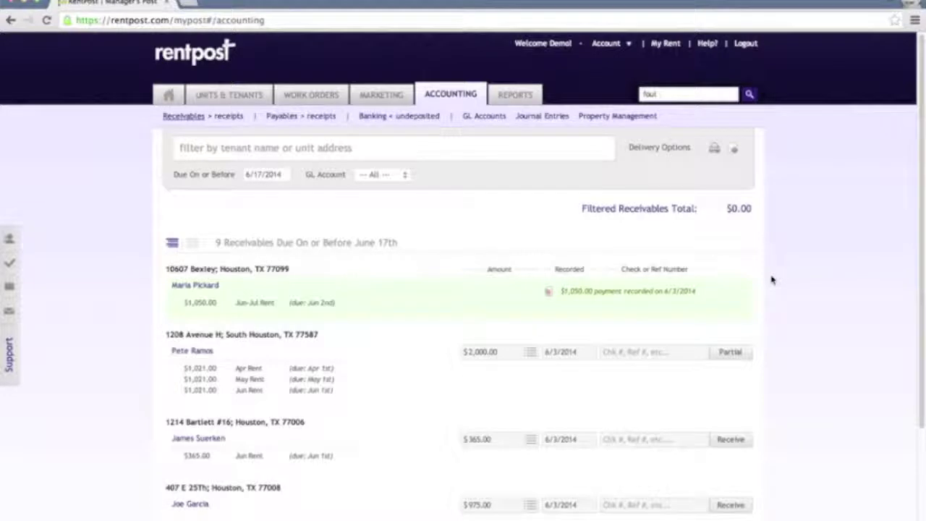
# - Filter receivables by a partial tenant name, then clear the filter to show all 9 receivables
pyautogui.scroll(-1, 767, 281)
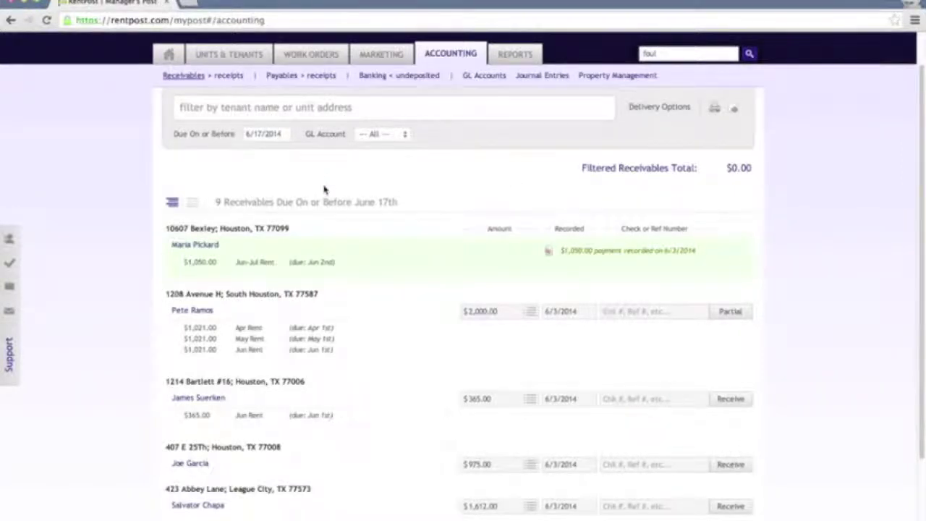
pyautogui.scroll(1, 325, 187)
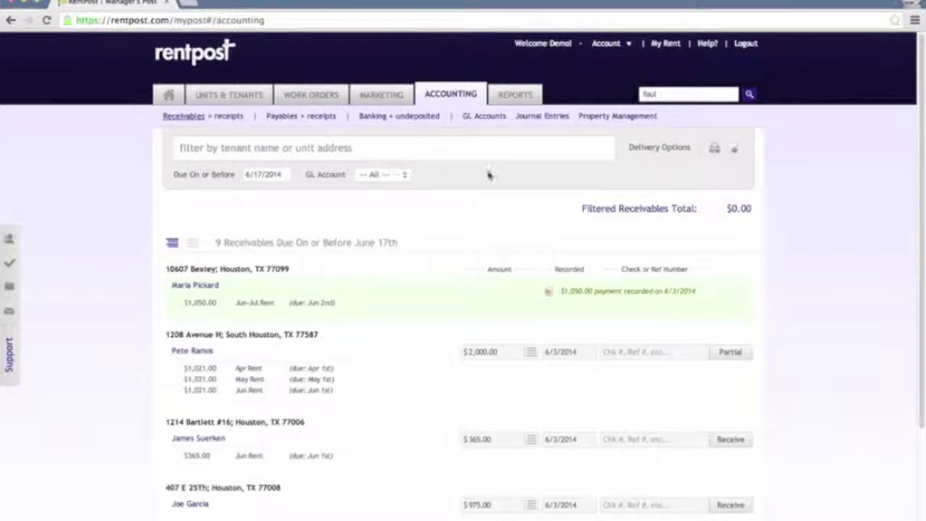
pyautogui.click(386, 155)
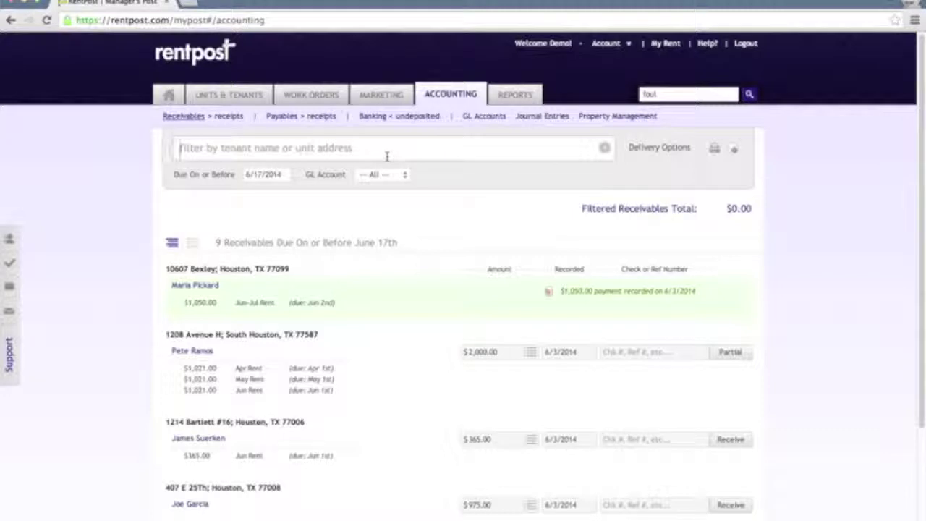
pyautogui.write('marl')
pyautogui.press('BackSpace')
pyautogui.press('BackSpace')
pyautogui.write('r')
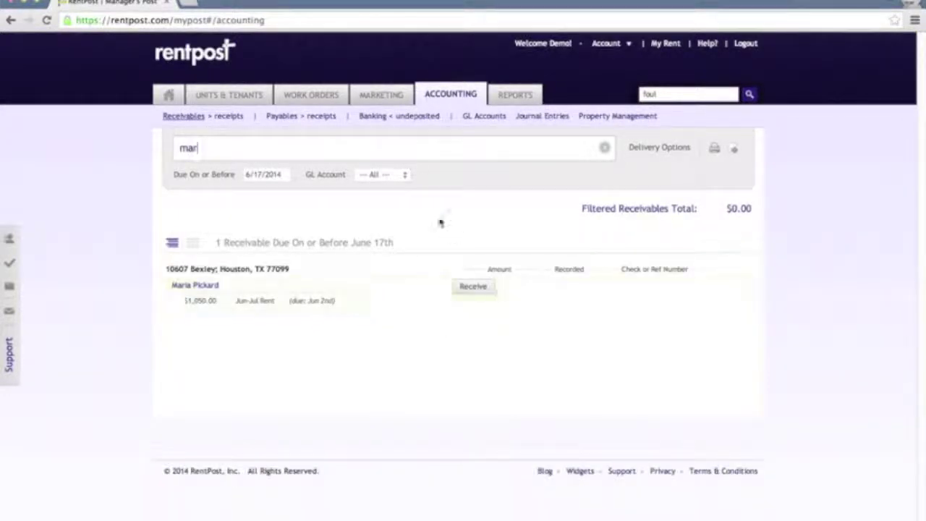
pyautogui.press('BackSpace')
pyautogui.press('BackSpace')
pyautogui.press('BackSpace')
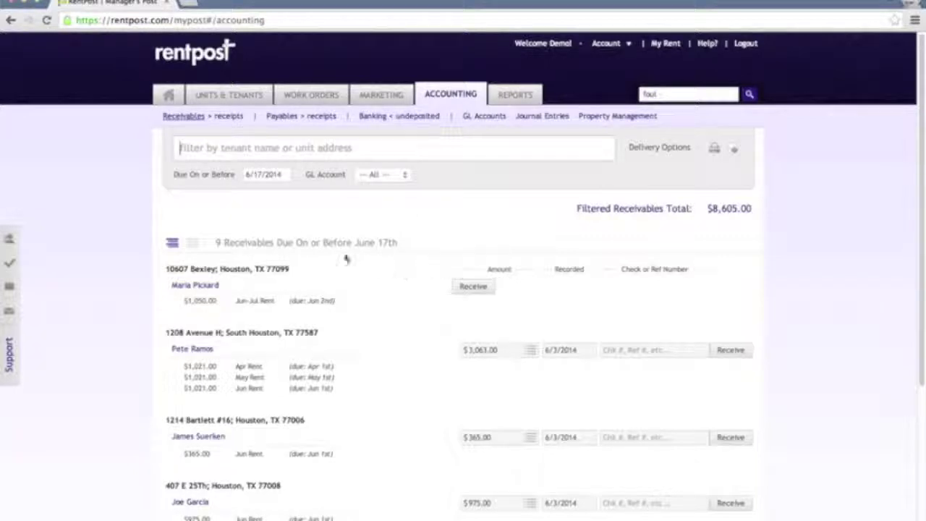
# - Open the receipts list and expand the $1,050.00 Jun-Jul Rent receipt to show its payment options
pyautogui.click(228, 116)
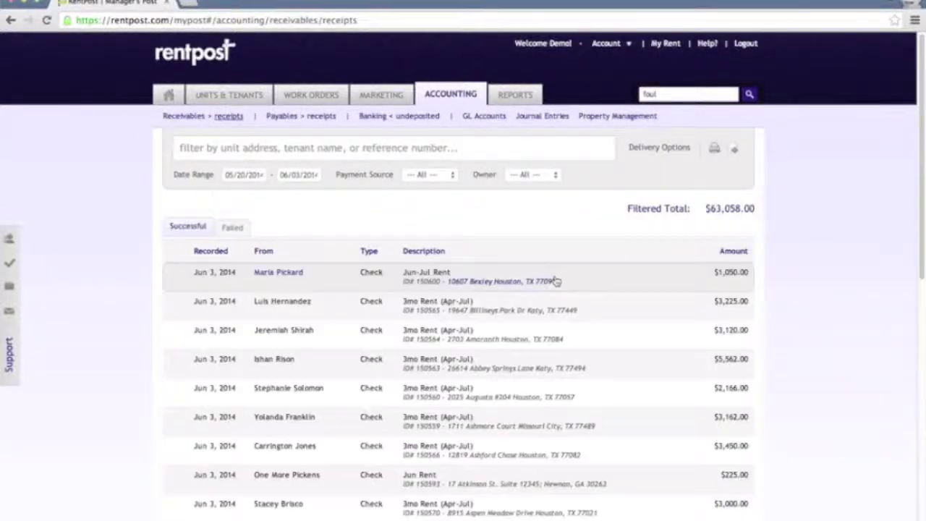
pyautogui.click(610, 287)
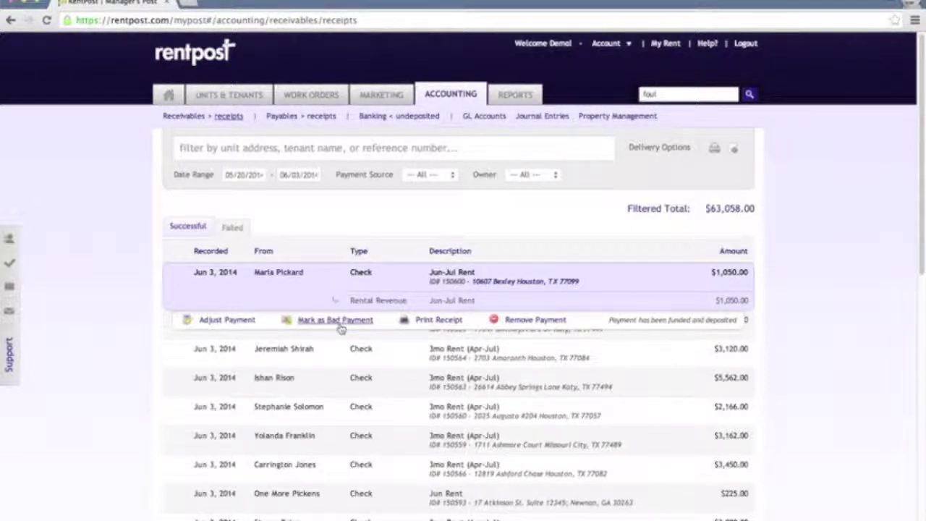
pyautogui.click(439, 321)
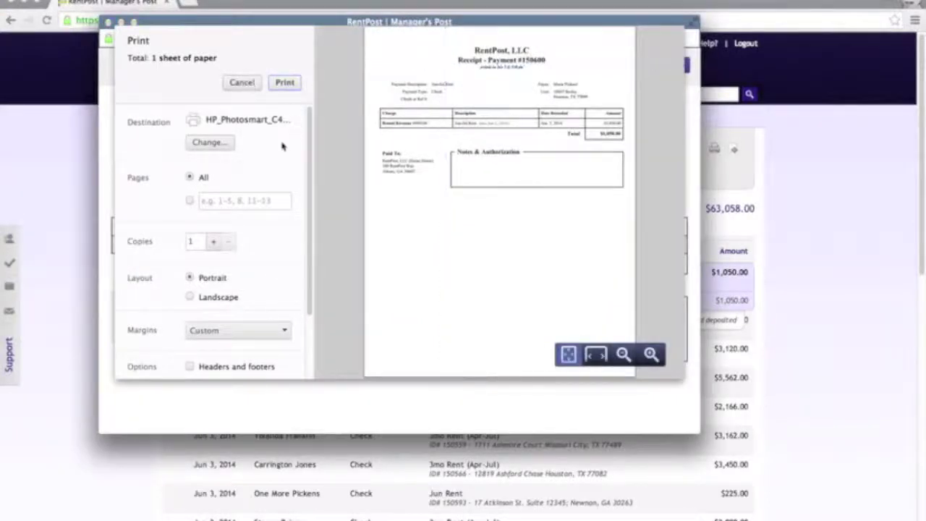
pyautogui.click(242, 83)
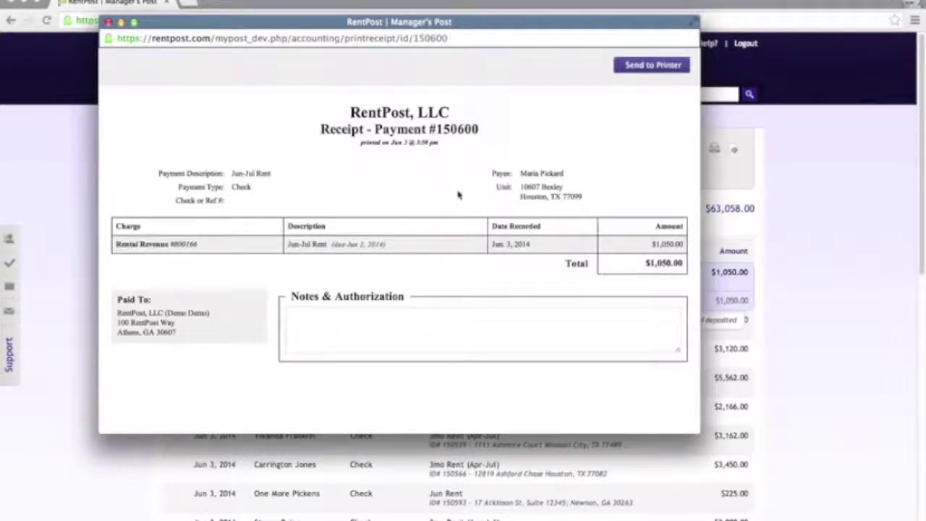
pyautogui.click(107, 23)
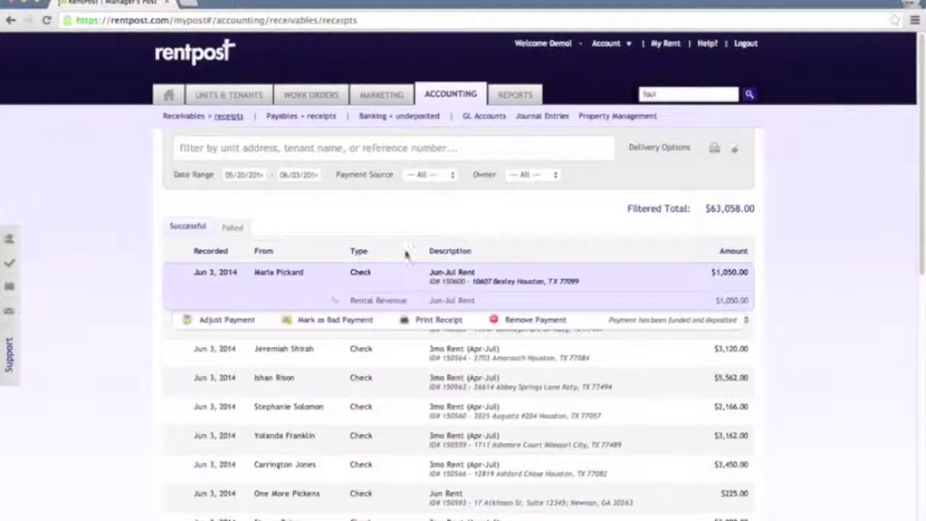